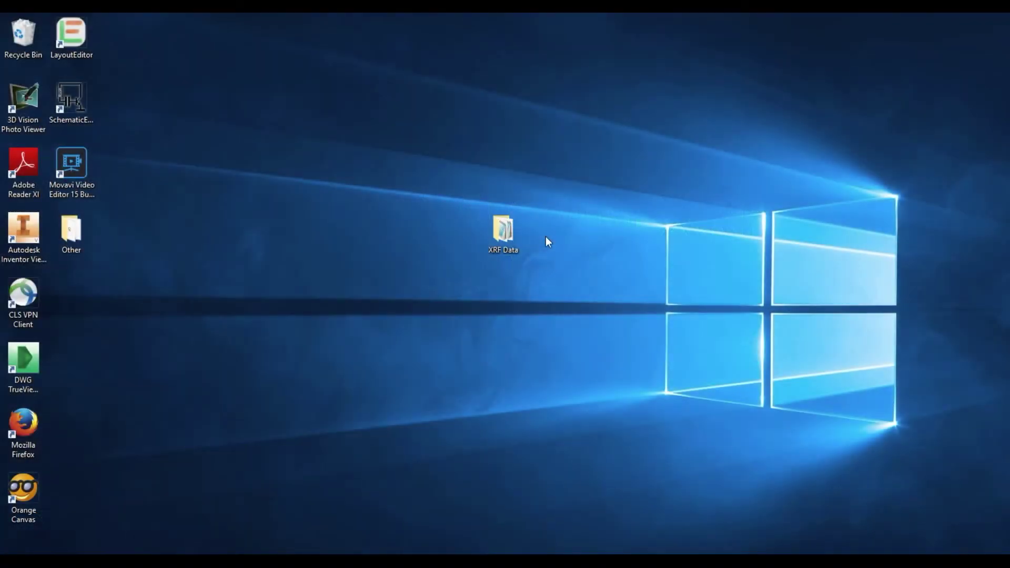
# - Open the XRF Data folder and launch the Data_Macros_for_TeachersV10 workbook in Excel
pyautogui.doubleClick(502, 227)
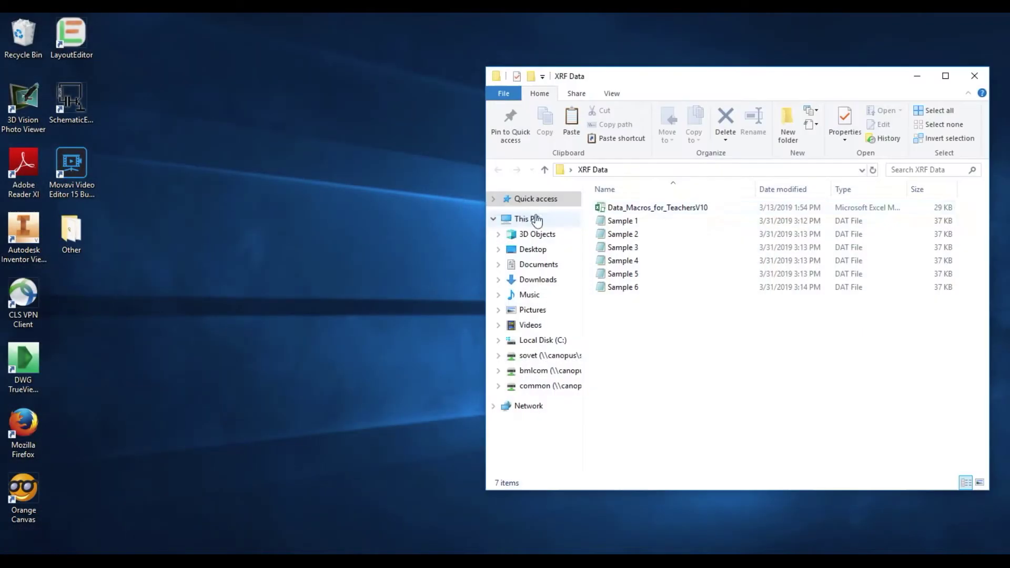
pyautogui.doubleClick(669, 208)
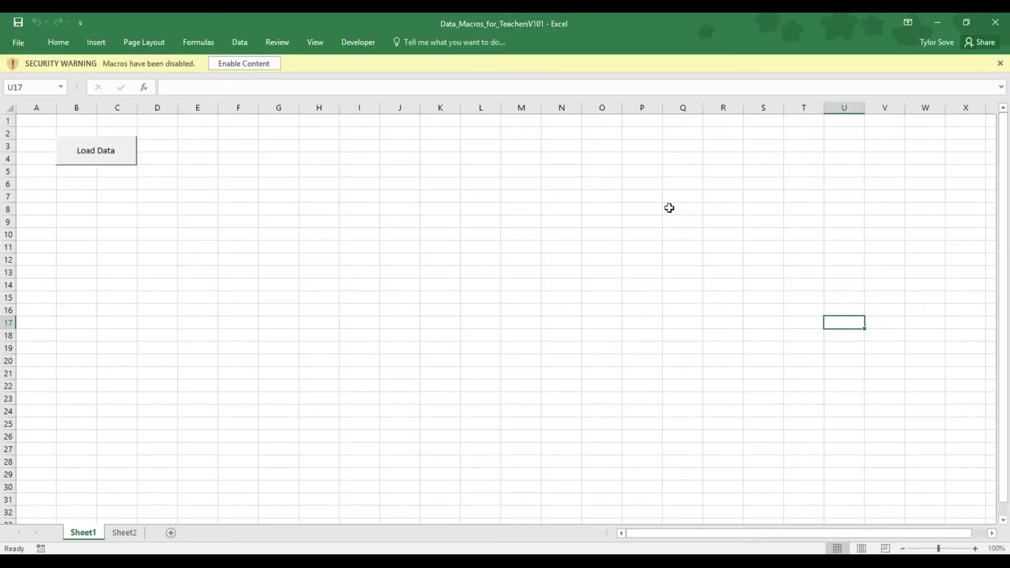
# - Enable the workbook's macros and start Load Data from the Desktop's XRF Data folder
pyautogui.click(251, 66)
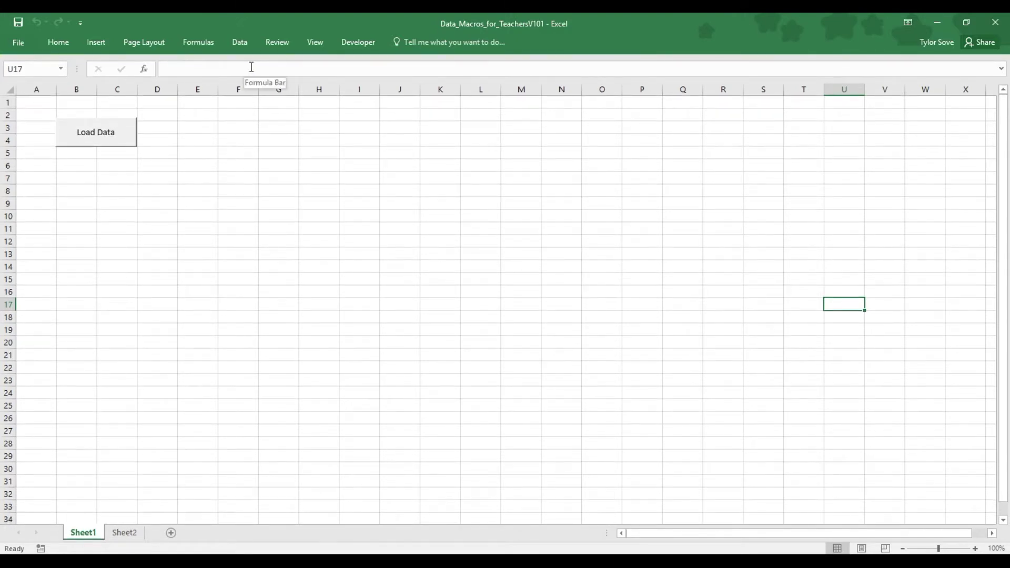
pyautogui.click(118, 139)
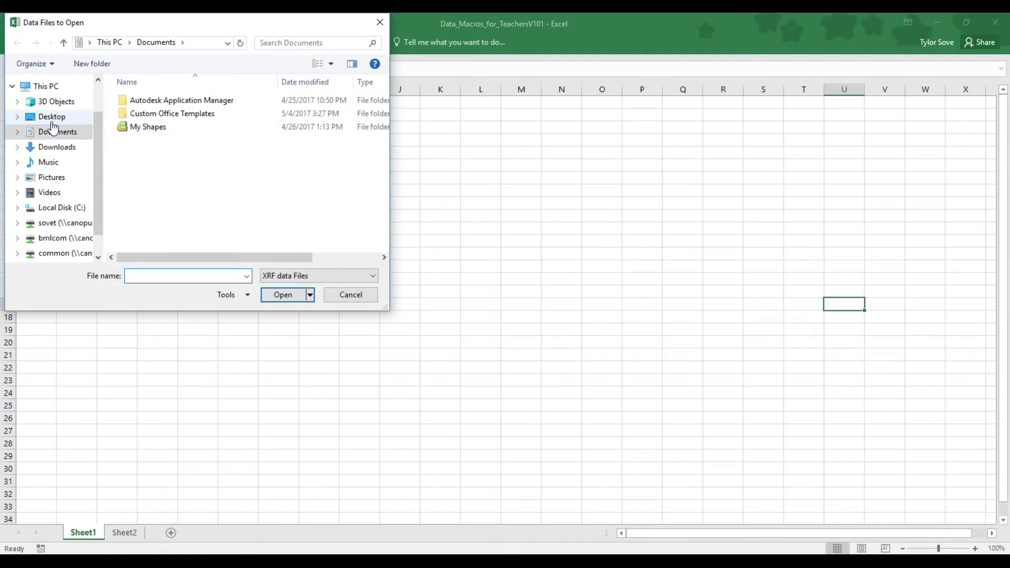
pyautogui.click(52, 120)
pyautogui.doubleClick(226, 121)
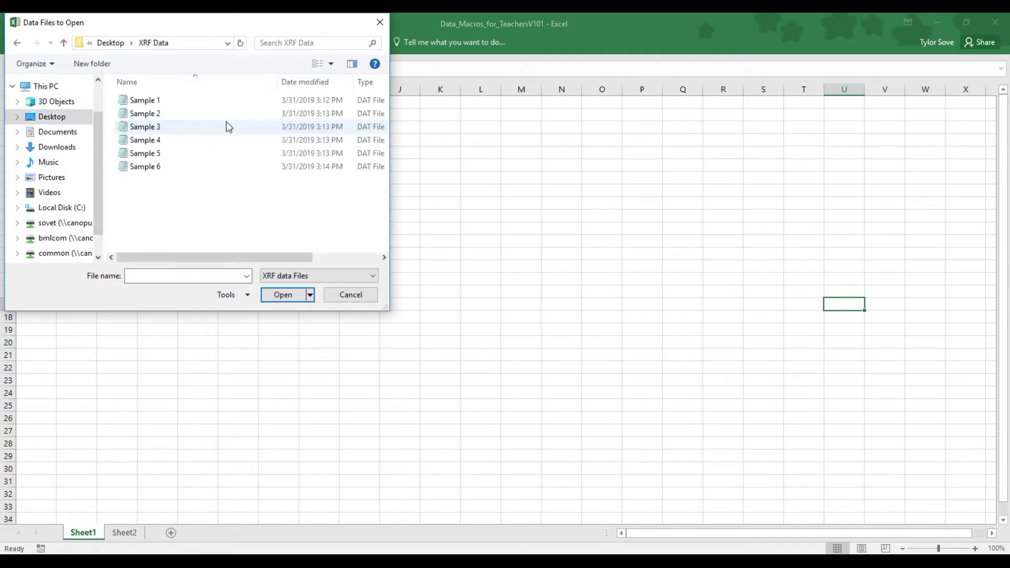
# - Select Sample 1 through Sample 6 and import all six files
pyautogui.click(165, 102)
pyautogui.keyDown('ctrl'); pyautogui.click(163, 127); pyautogui.keyUp('ctrl')
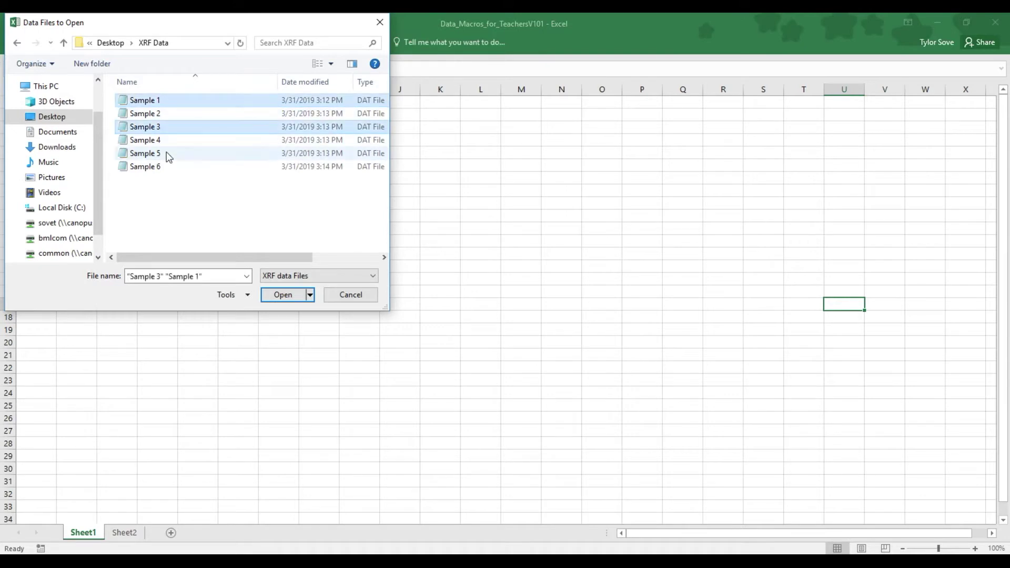
pyautogui.keyDown('ctrl'); pyautogui.click(166, 153); pyautogui.keyUp('ctrl')
pyautogui.keyDown('ctrl'); pyautogui.click(161, 167); pyautogui.keyUp('ctrl')
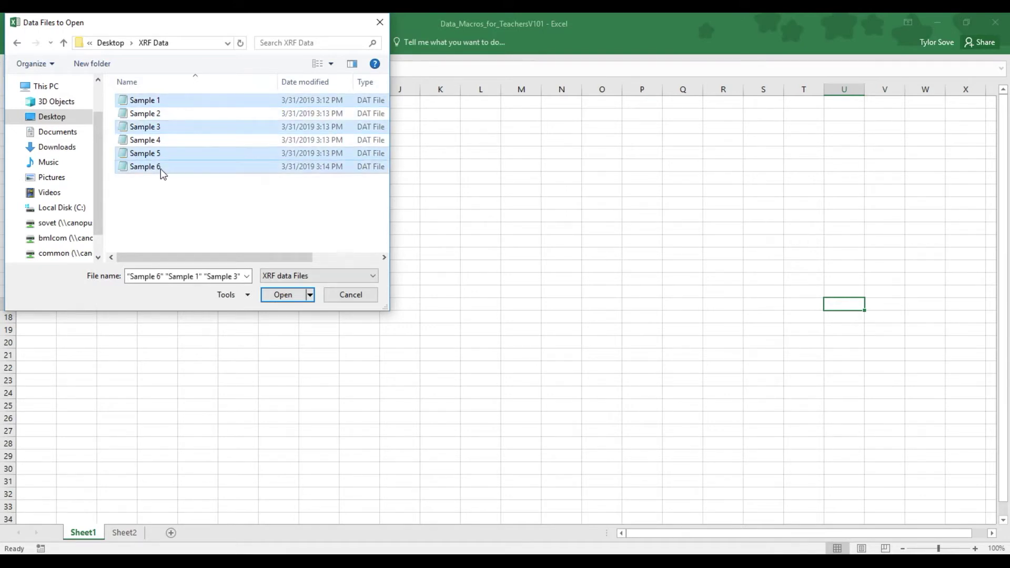
pyautogui.click(170, 102)
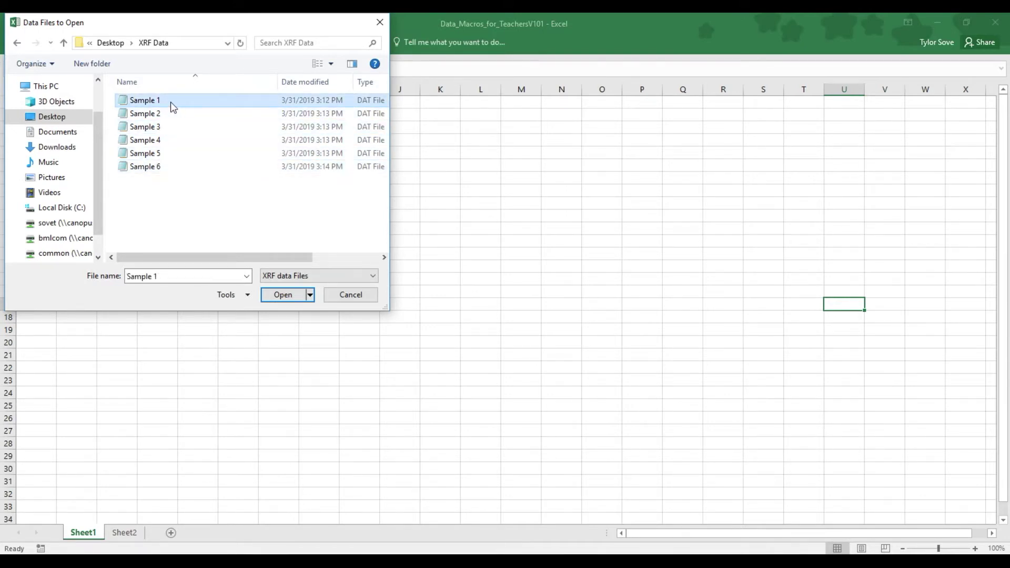
pyautogui.keyDown('shift'); pyautogui.click(175, 167); pyautogui.keyUp('shift')
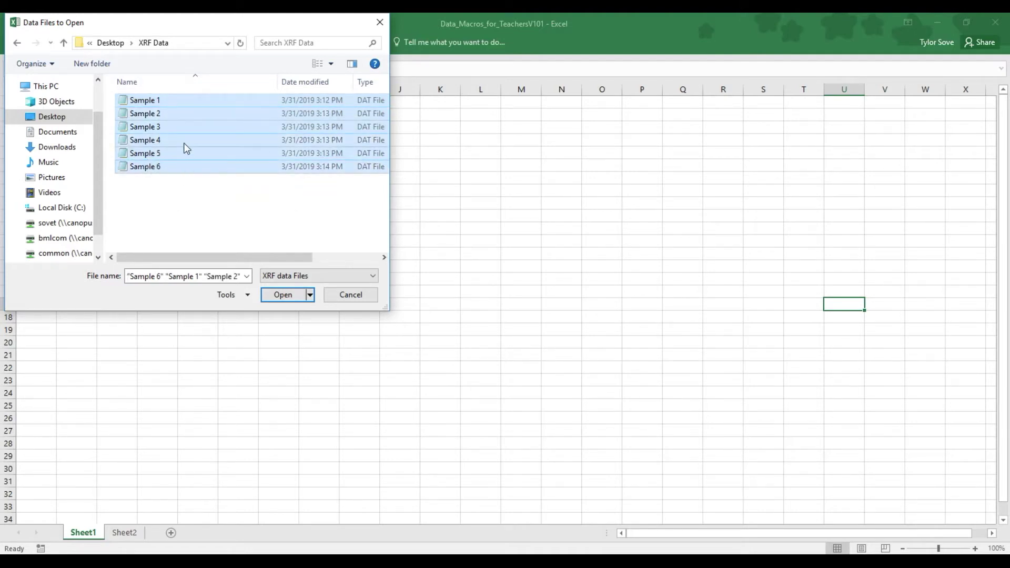
pyautogui.click(283, 294)
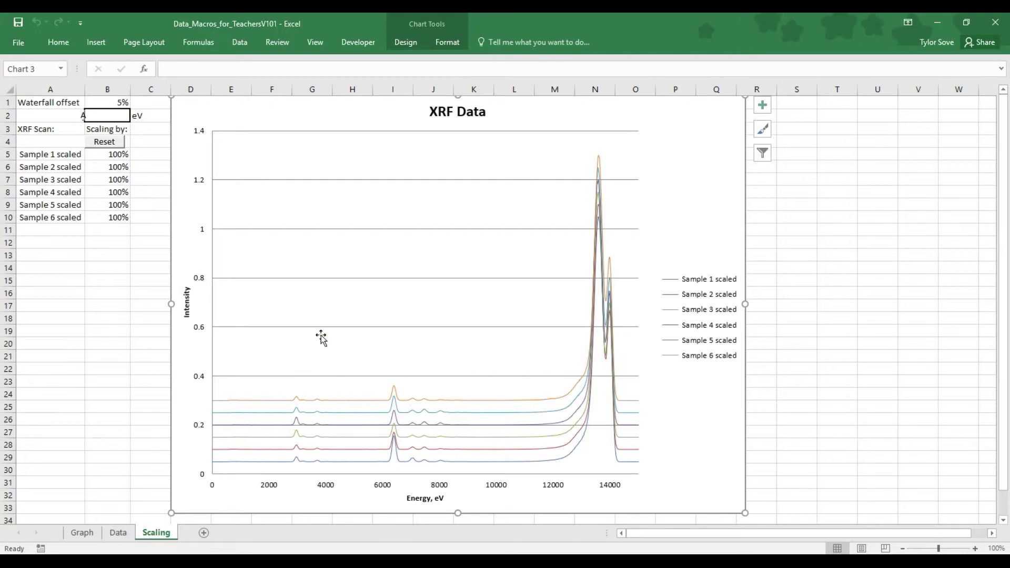
# - Set the waterfall offset in B1 to 10%
pyautogui.click(119, 103)
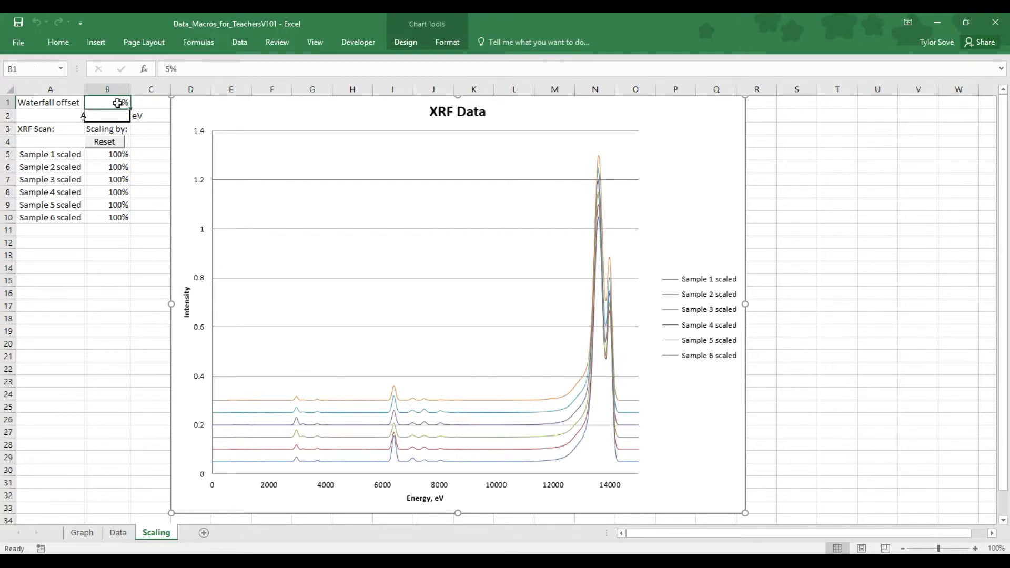
pyautogui.click(173, 69)
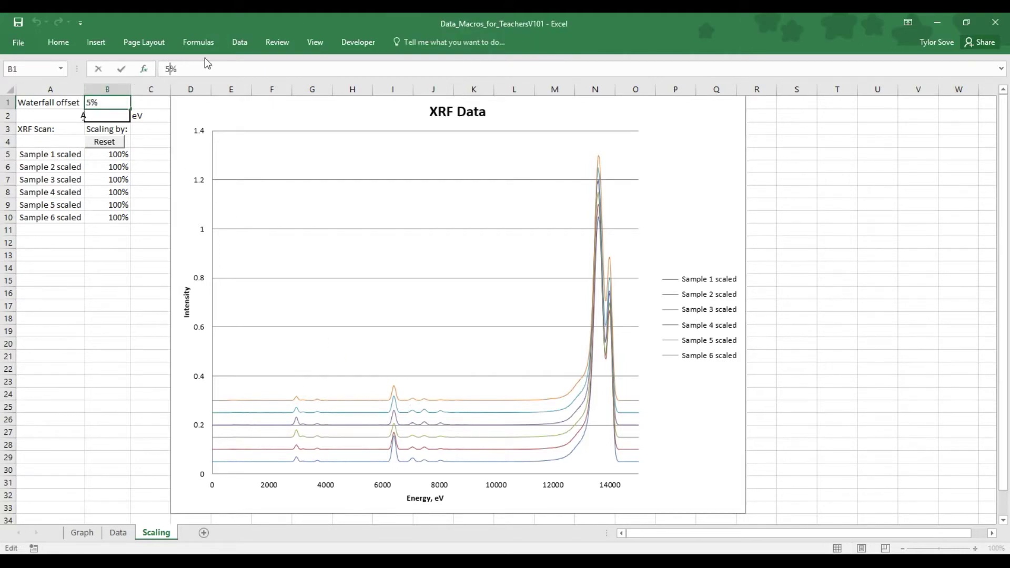
pyautogui.press('BackSpace')
pyautogui.write('10')
pyautogui.press('Return')
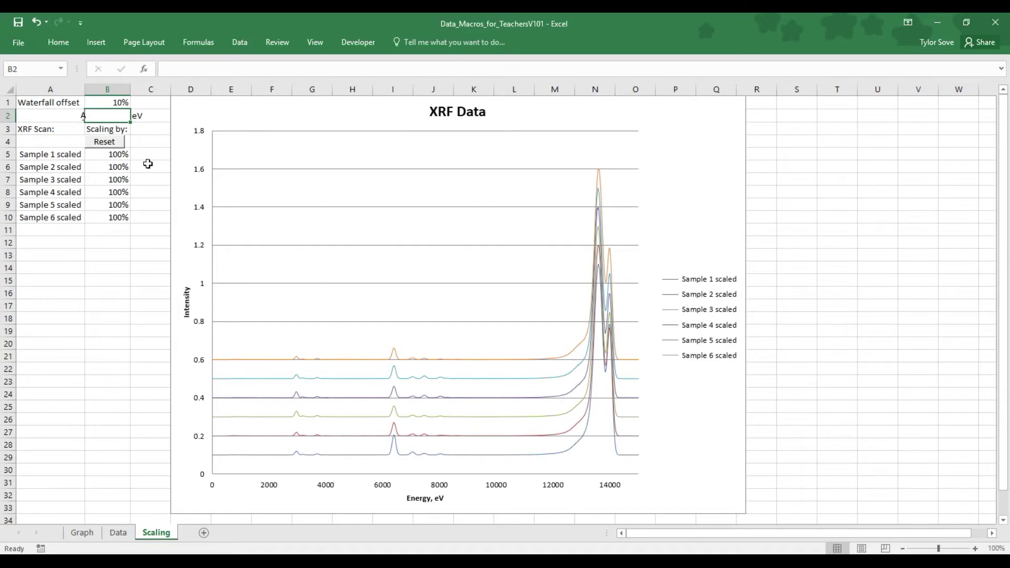
# - Change the waterfall offset in B1 to 0%
pyautogui.click(122, 101)
pyautogui.click(176, 69)
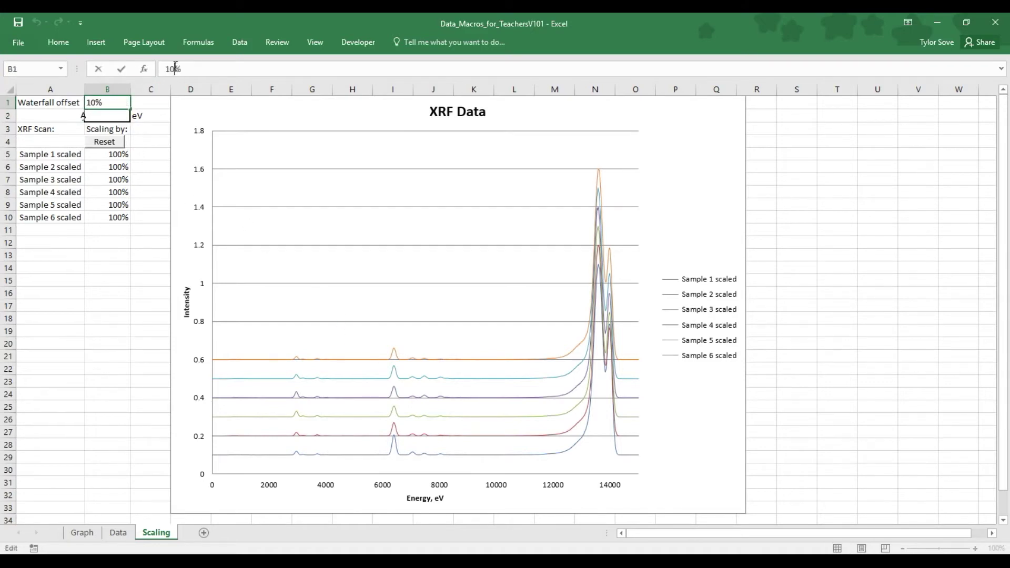
pyautogui.press('BackSpace')
pyautogui.press('Return')
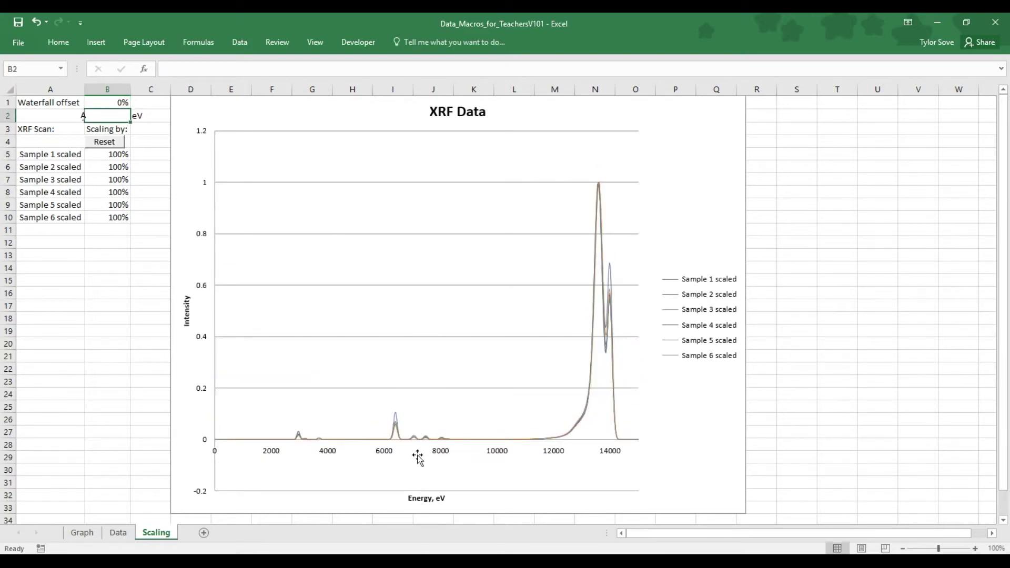
# - Restore the waterfall offset in B1 to 10%
pyautogui.click(112, 104)
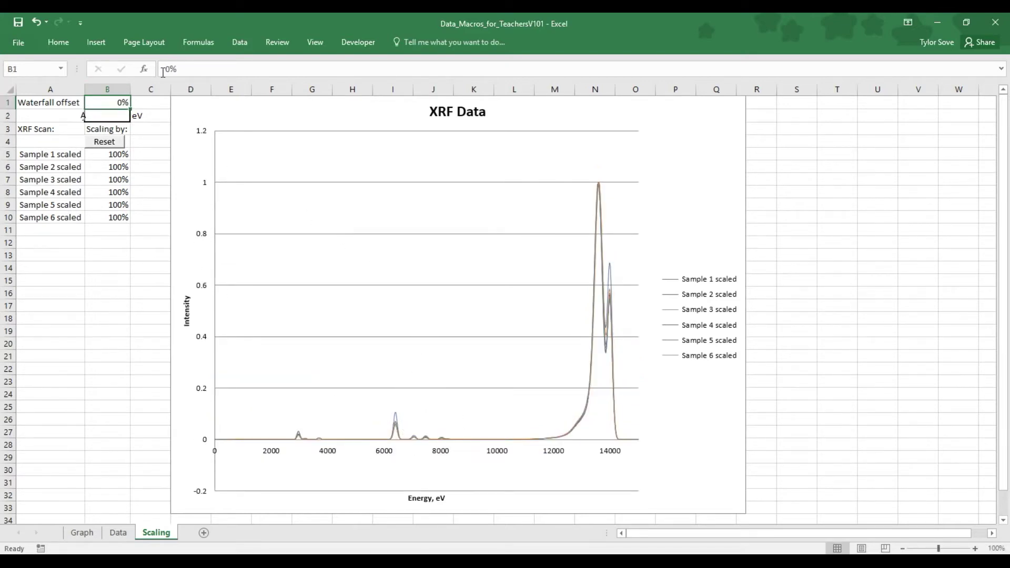
pyautogui.click(169, 68)
pyautogui.press('BackSpace')
pyautogui.press('BackSpace')
pyautogui.write('10%')
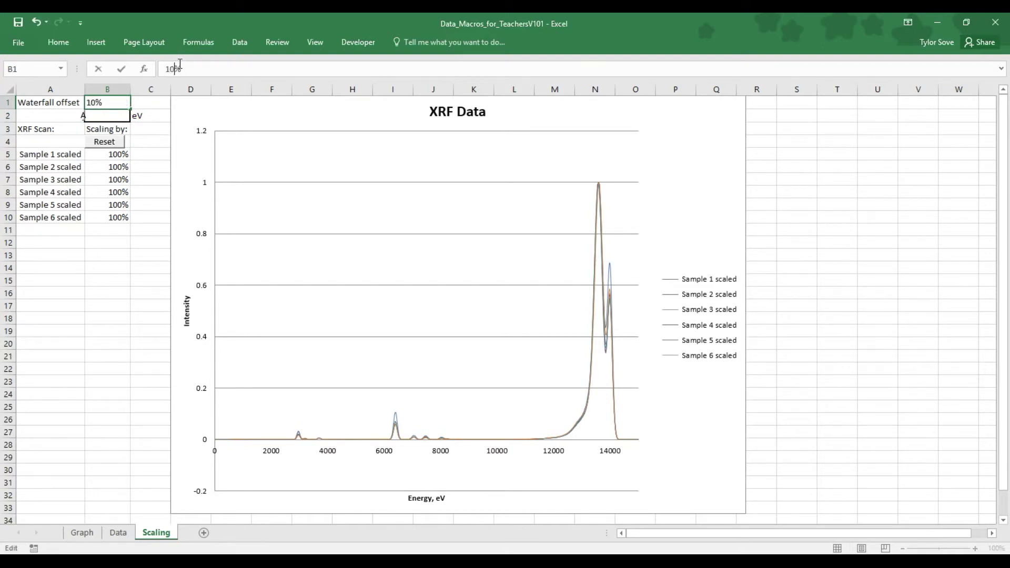
pyautogui.press('Return')
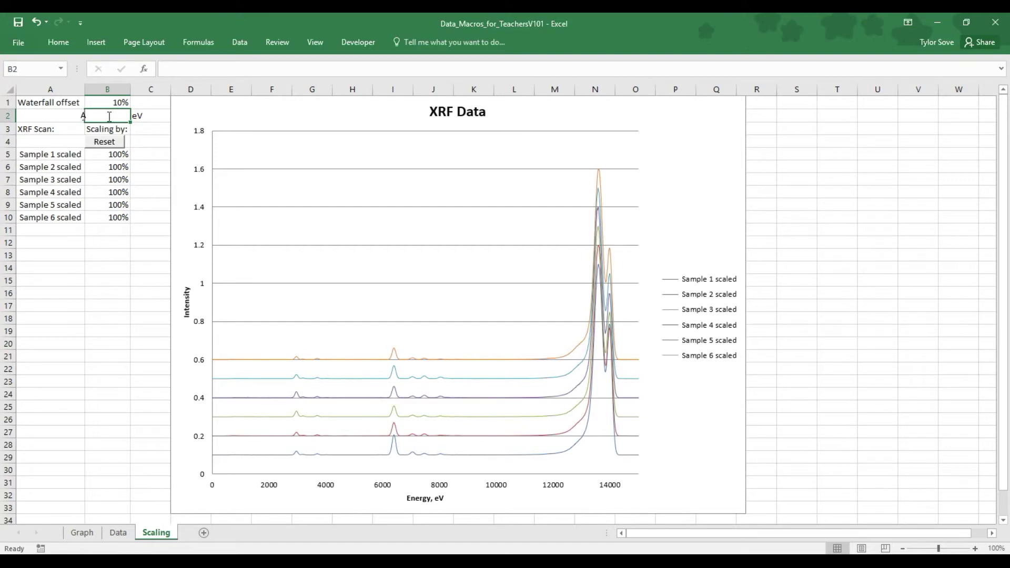
# - Enter 6400 eV in B2 and widen column A so the Auto label is fully visible
pyautogui.write('6400')
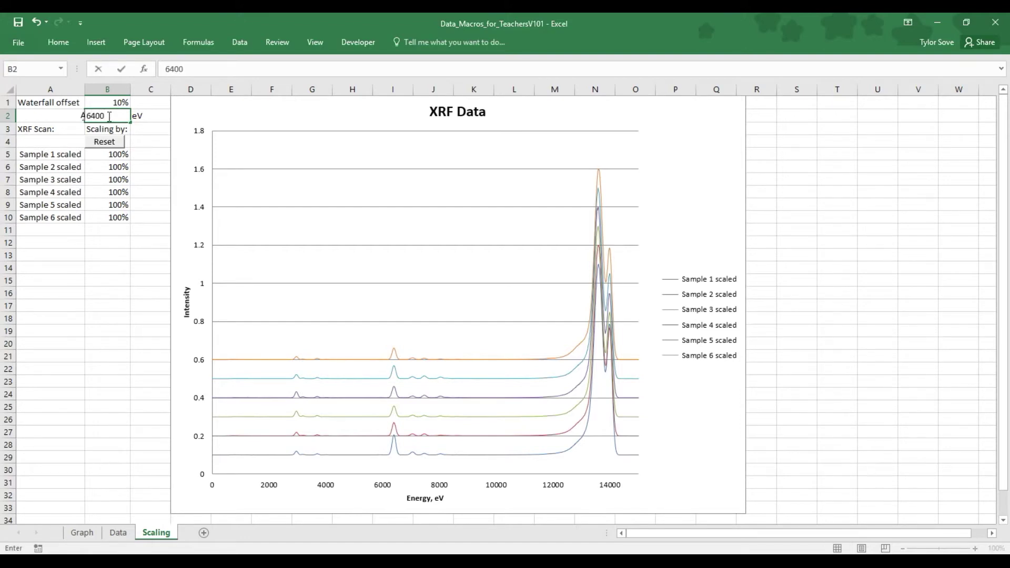
pyautogui.click(82, 99)
pyautogui.moveTo(84, 89); pyautogui.dragTo(119, 89)
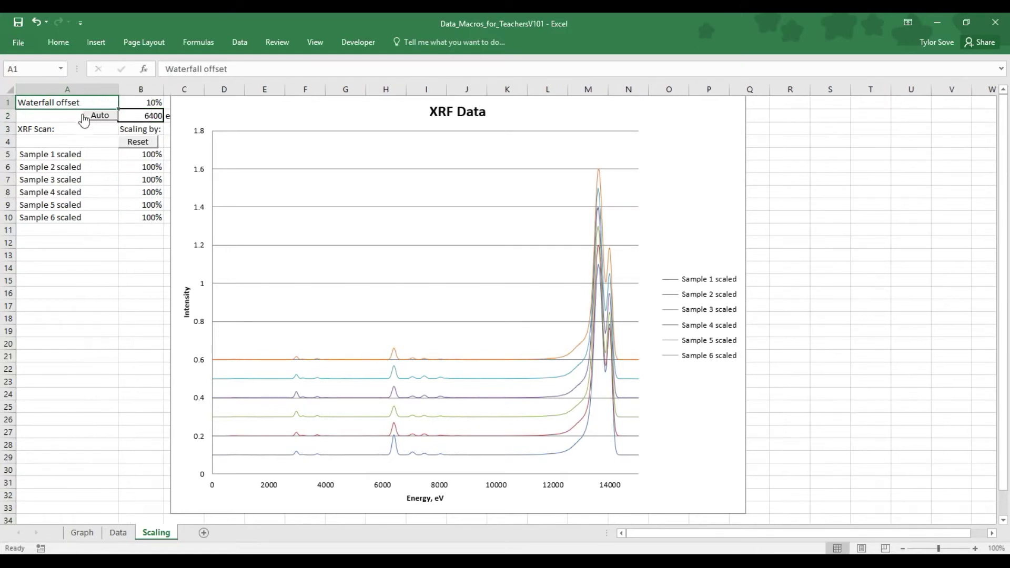
pyautogui.click(99, 115)
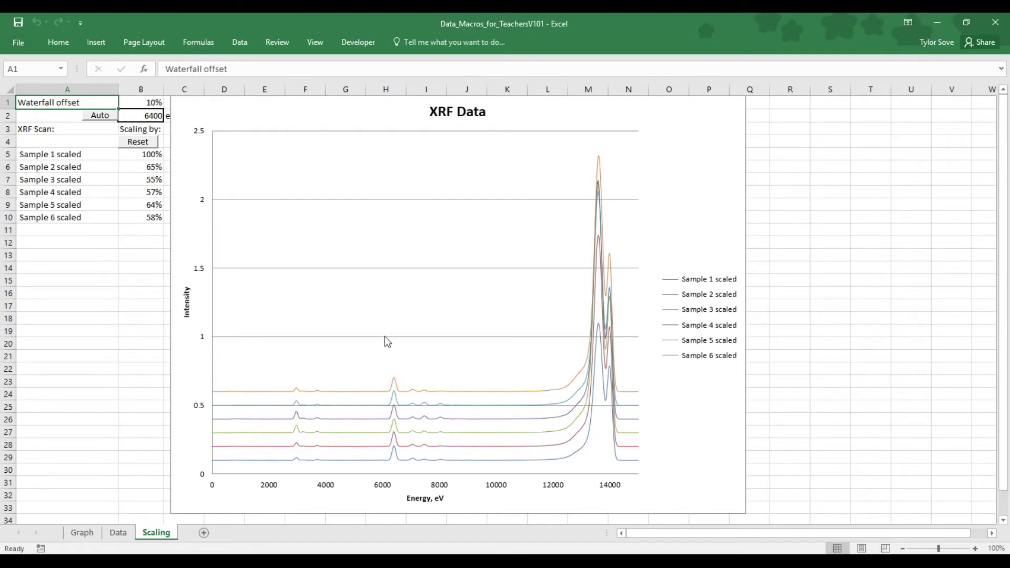
pyautogui.click(146, 148)
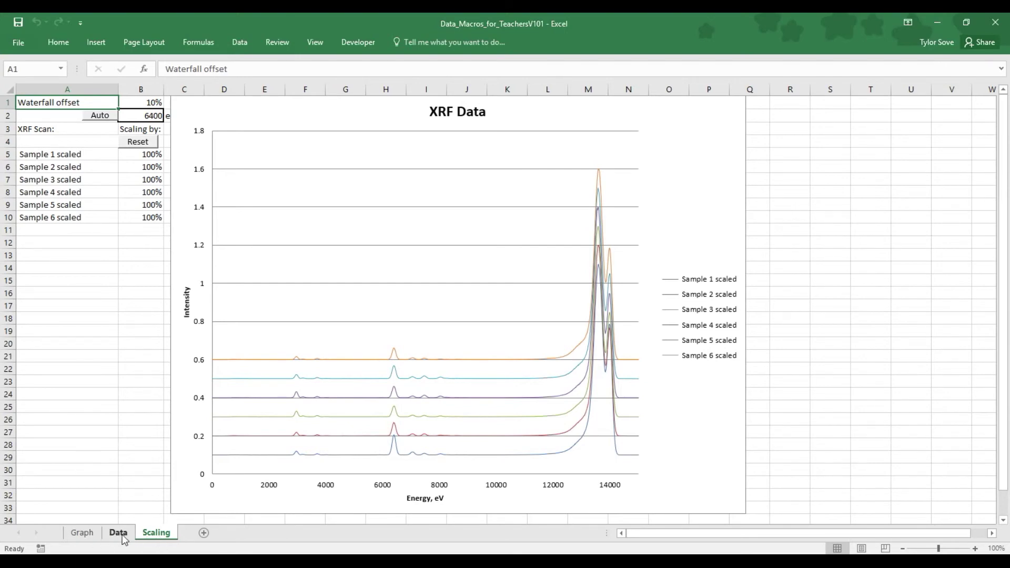
pyautogui.click(91, 534)
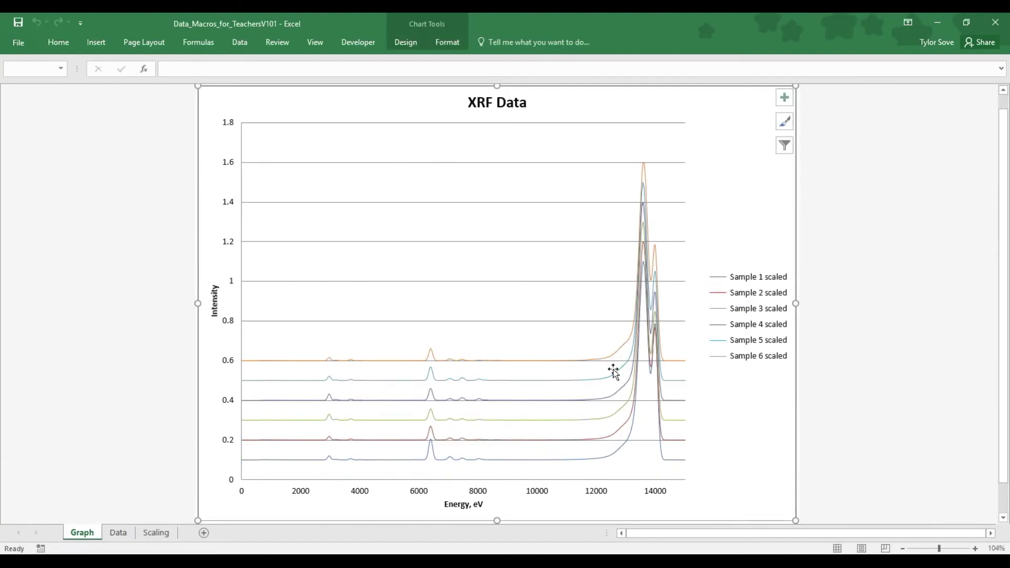
# - Switch to the Data sheet listing the six samples' scaled and offset columns
pyautogui.click(119, 533)
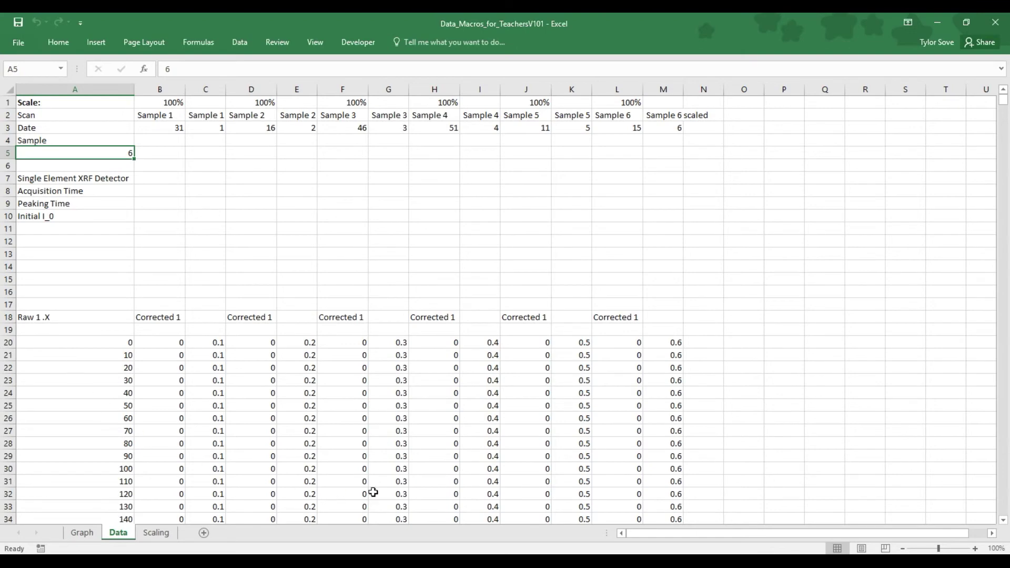
pyautogui.click(35, 314)
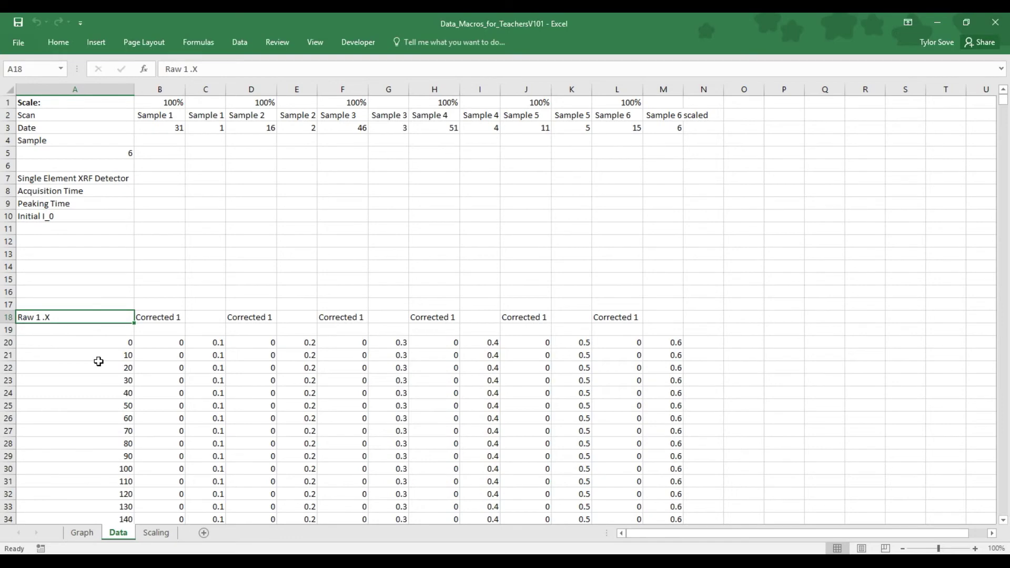
pyautogui.click(166, 86)
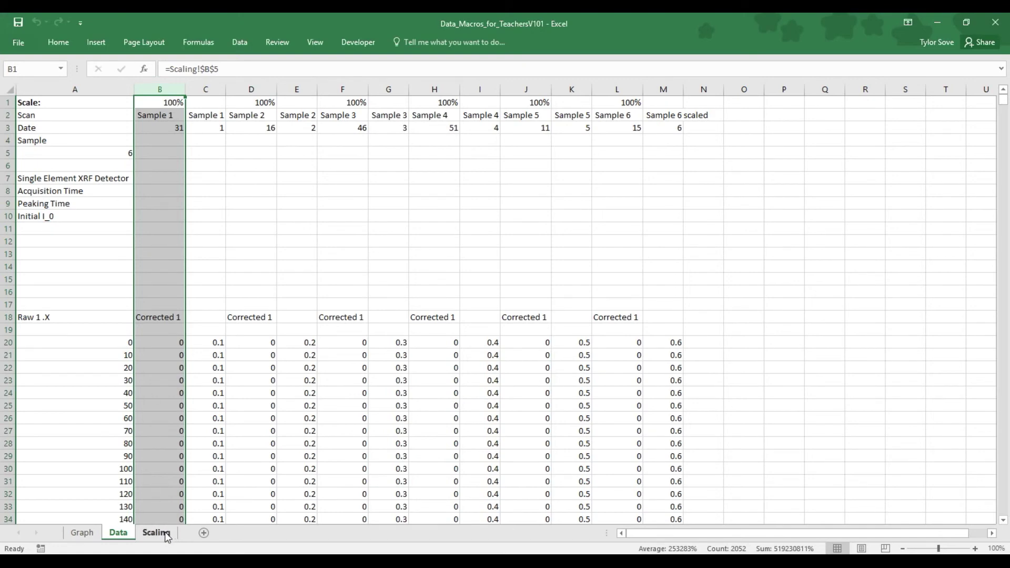
pyautogui.click(165, 114)
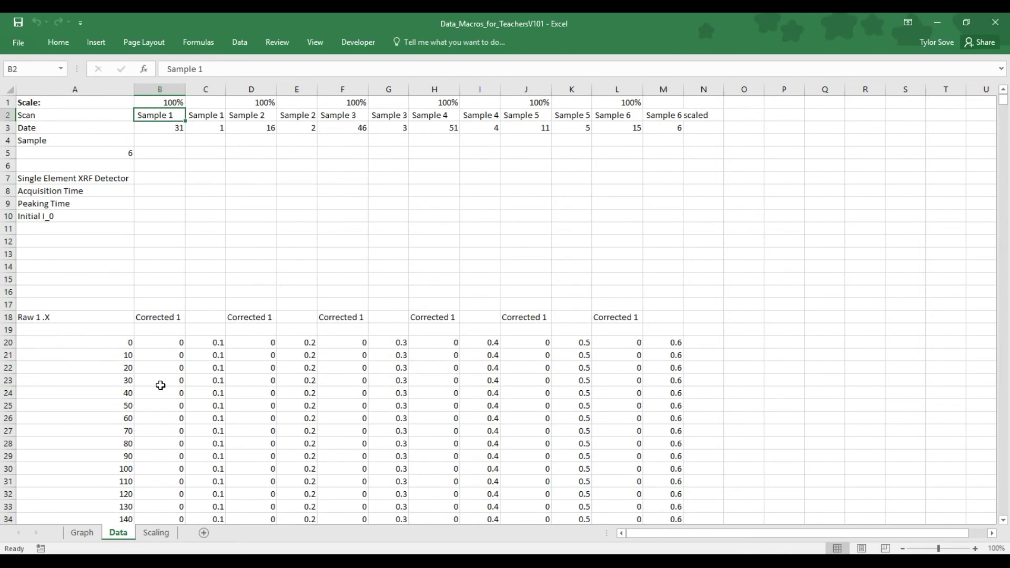
pyautogui.click(209, 115)
pyautogui.click(205, 88)
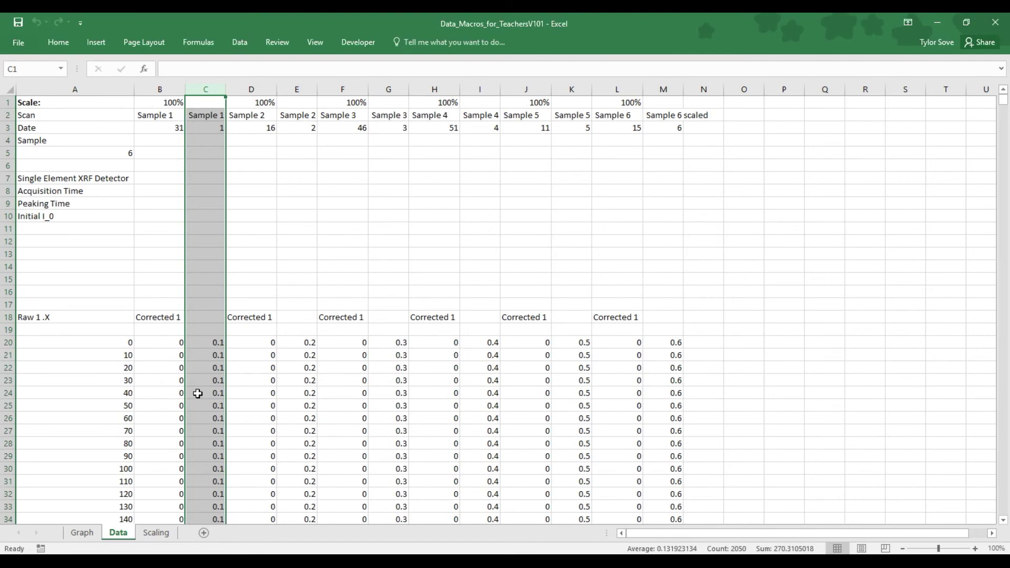
pyautogui.click(262, 93)
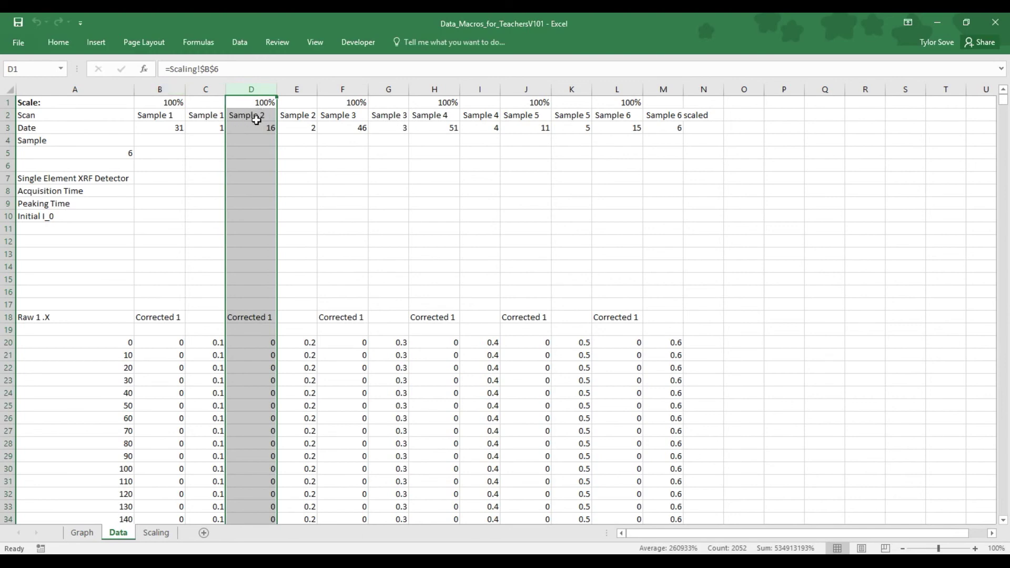
pyautogui.click(297, 86)
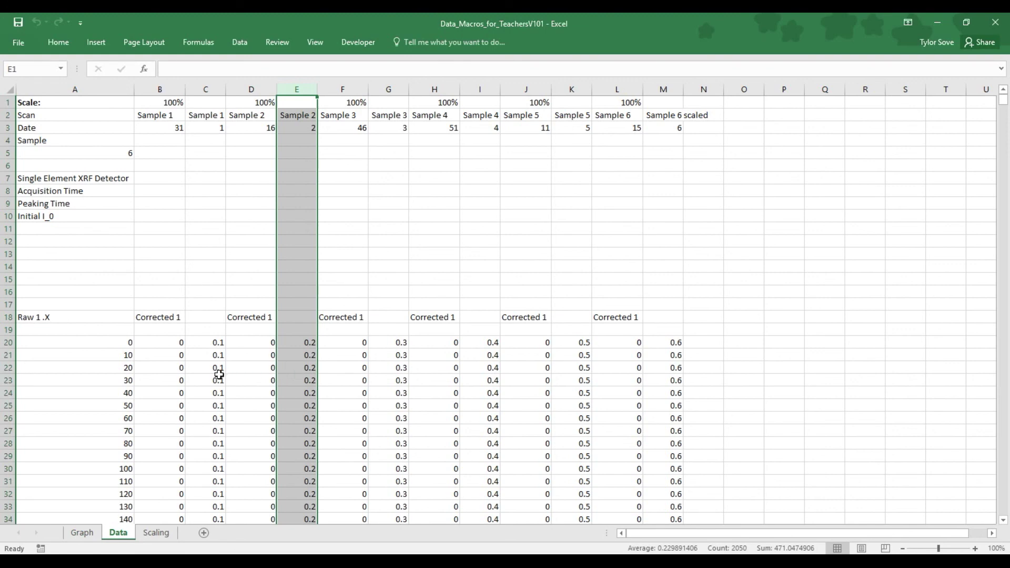
pyautogui.click(344, 89)
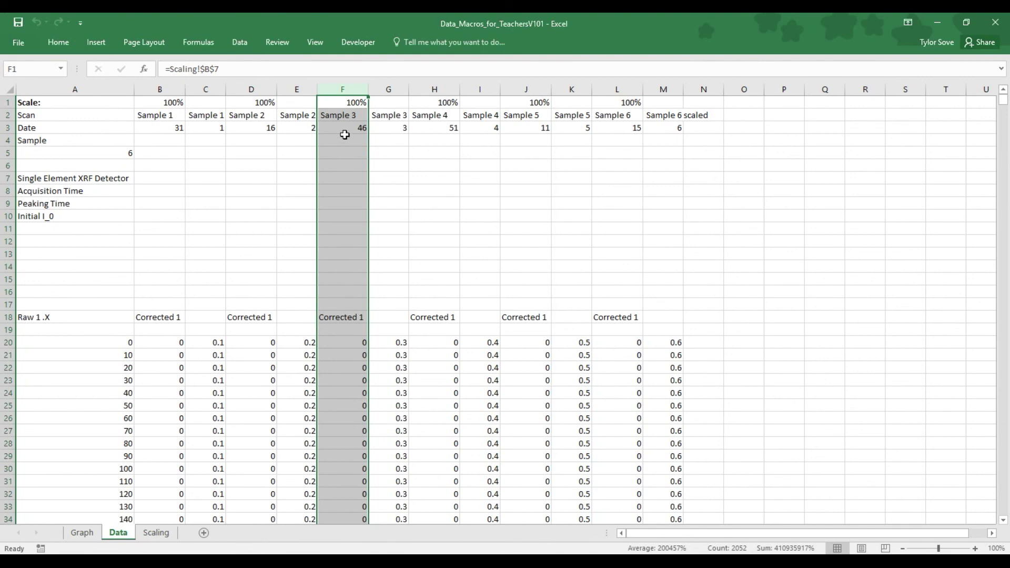
pyautogui.click(399, 89)
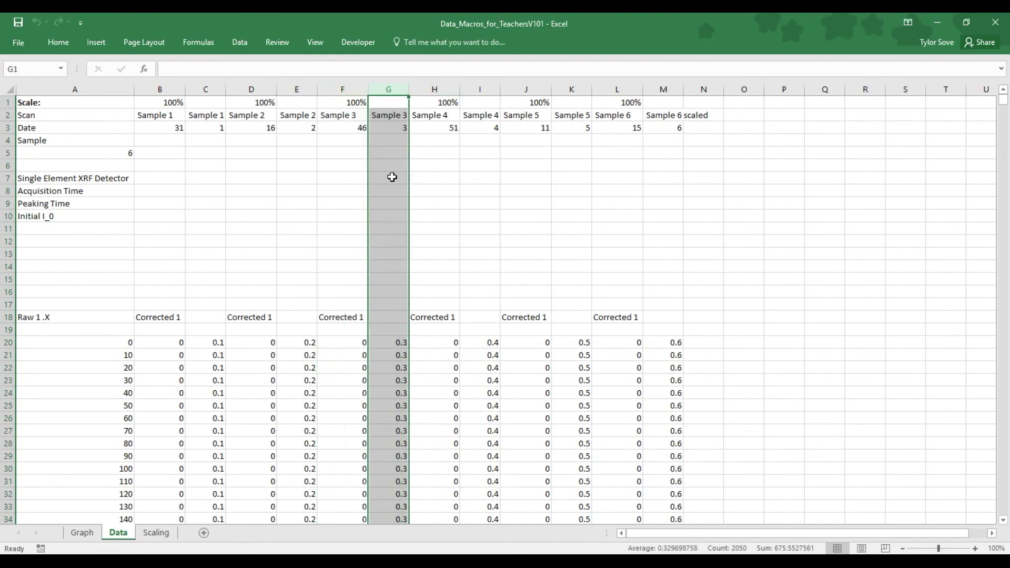